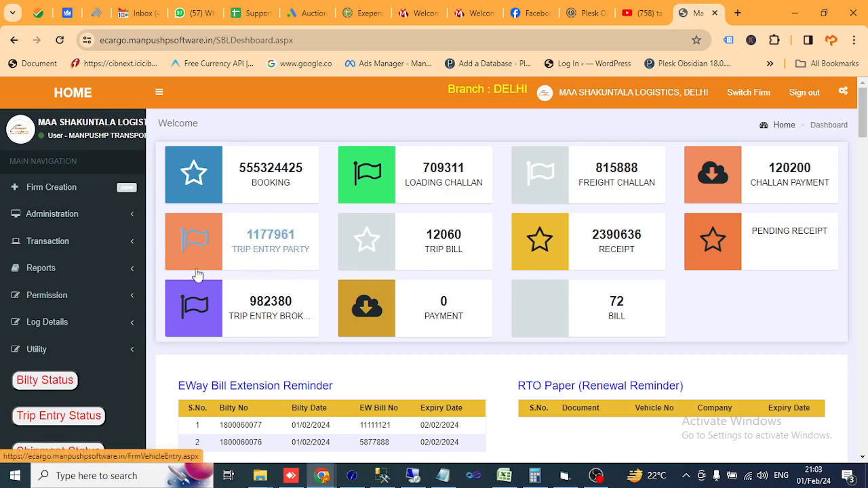
# Step: Open the Income / Expense master and set the ledger group to INCOME
pyautogui.click(68, 217)
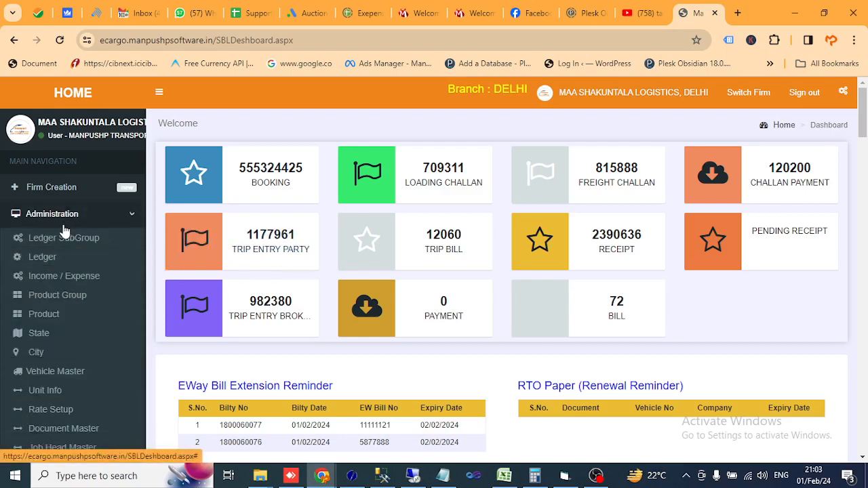
pyautogui.click(63, 280)
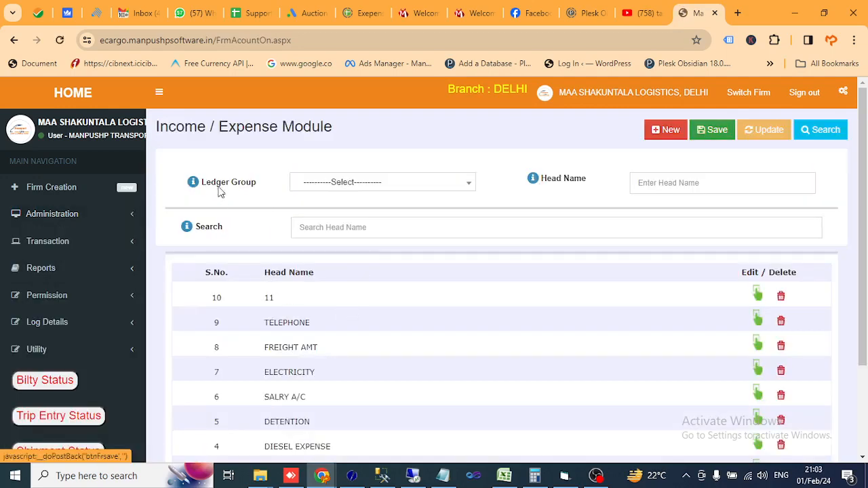
pyautogui.click(330, 186)
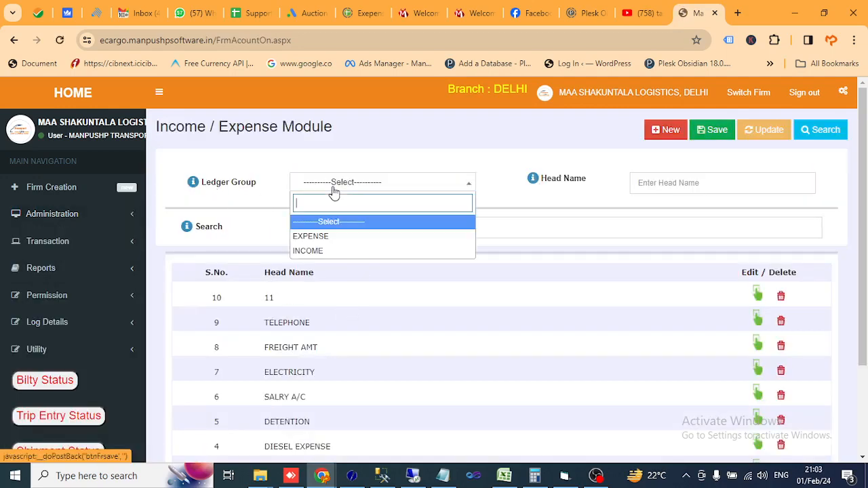
pyautogui.click(314, 252)
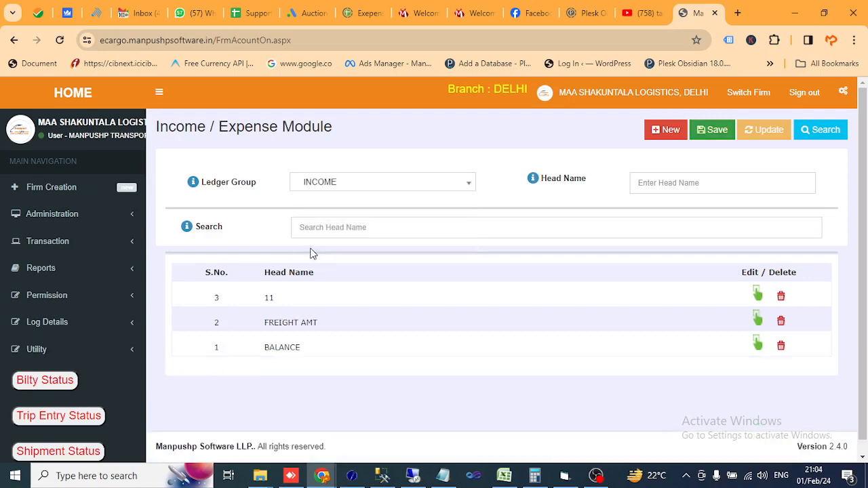
# Step: Enter BILLING AMOUNT as the head name and try to save it as a new income head
pyautogui.click(658, 185)
pyautogui.click(510, 234)
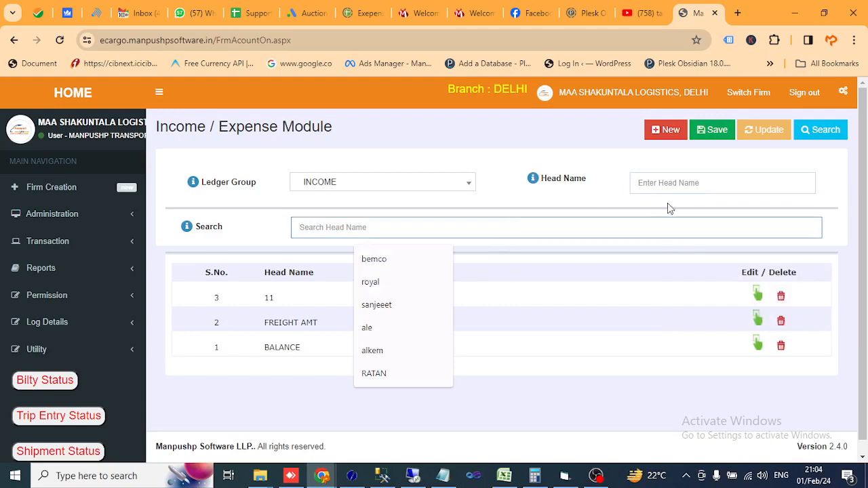
pyautogui.click(651, 187)
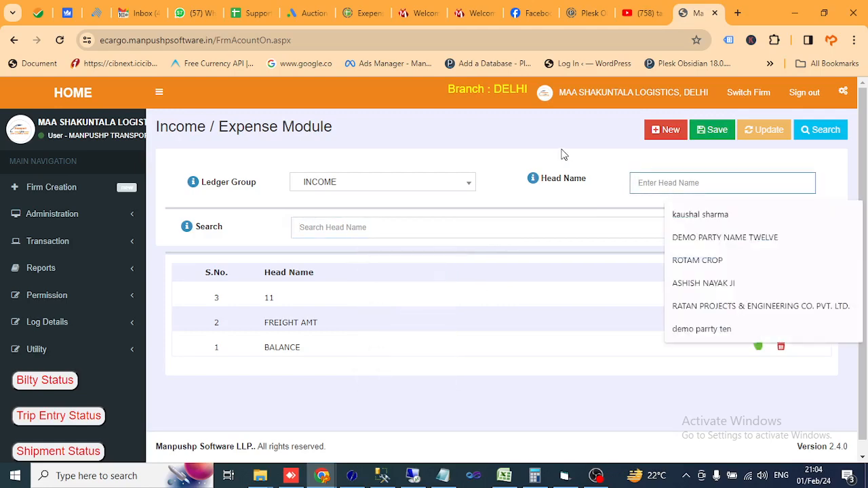
pyautogui.click(572, 223)
pyautogui.click(658, 183)
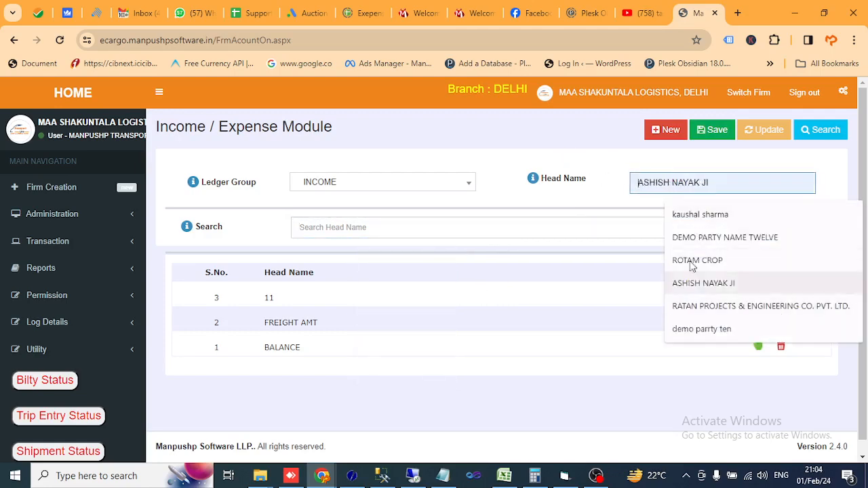
pyautogui.write('BILLING AMOUNT')
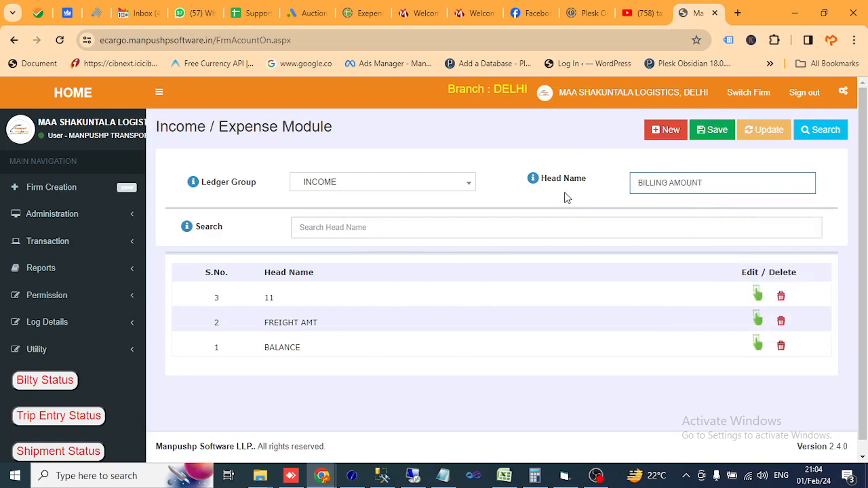
pyautogui.click(723, 132)
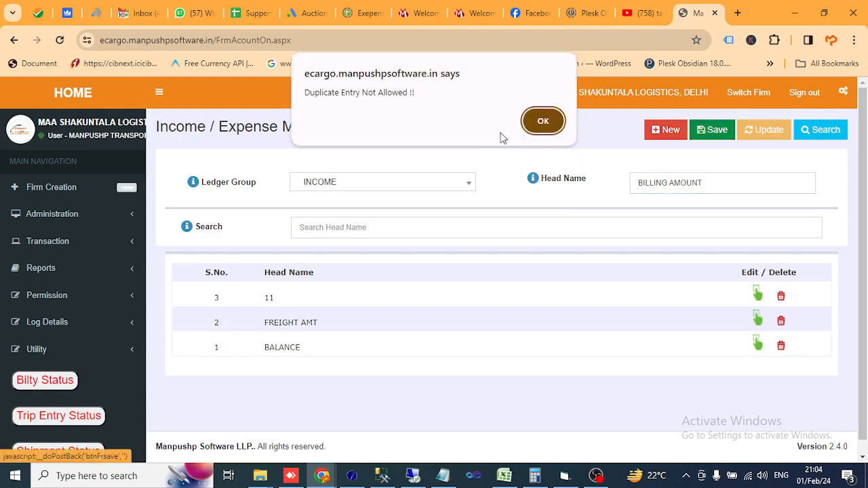
pyautogui.click(543, 121)
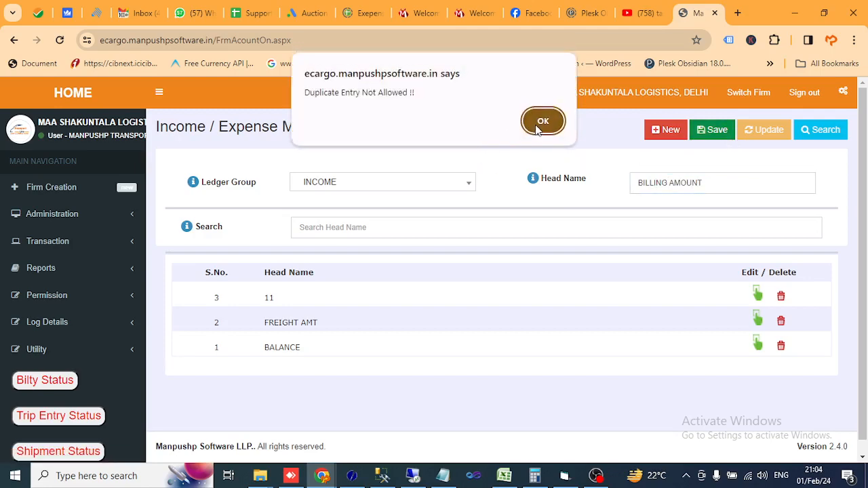
# Step: Change the head name to BILLING AMT and save it as a new income head
pyautogui.doubleClick(722, 180)
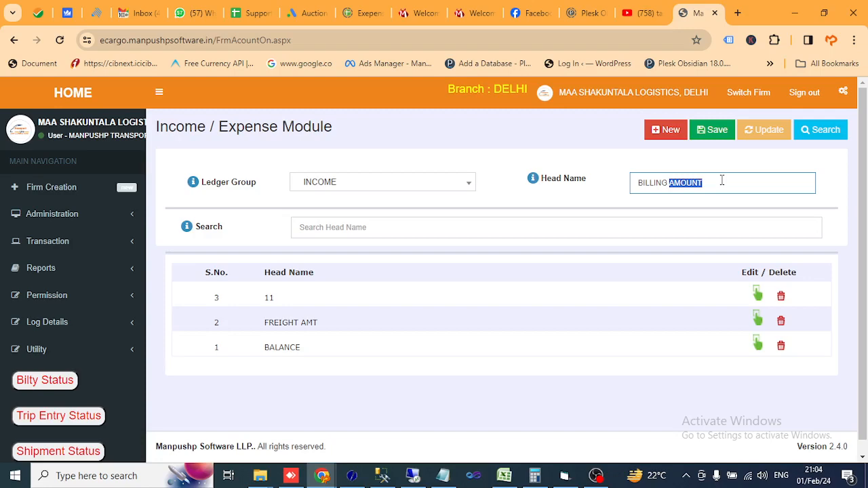
pyautogui.write('AMT')
pyautogui.click(715, 130)
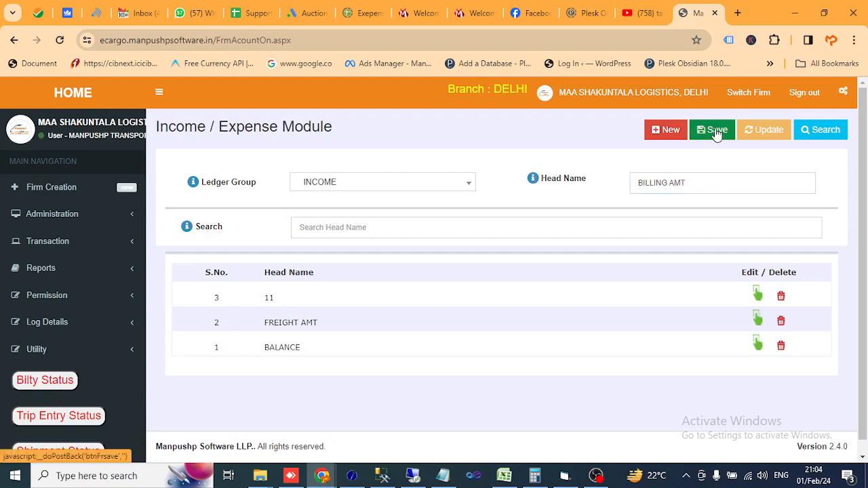
pyautogui.click(554, 126)
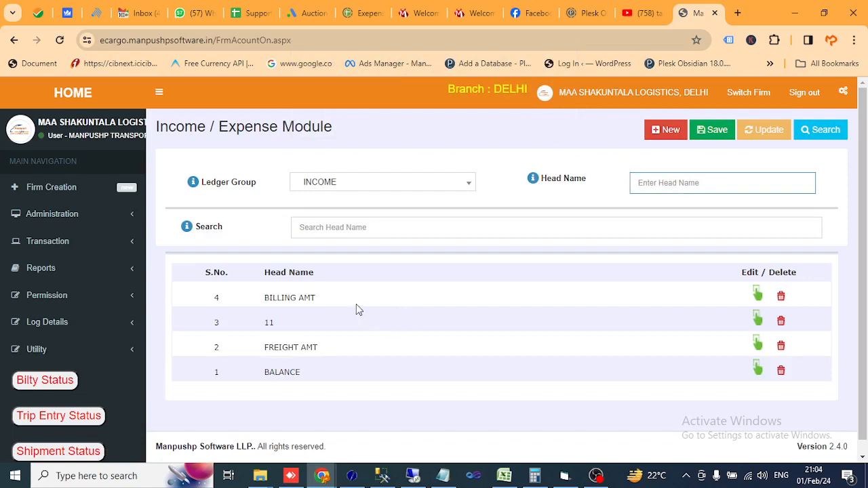
# Step: Edit the BILLING AMT head, rename it BILLING and update the record
pyautogui.click(758, 296)
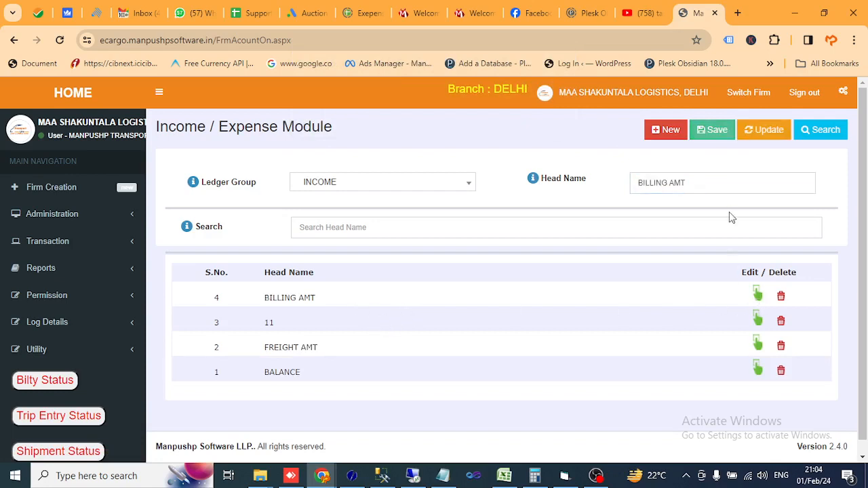
pyautogui.click(721, 184)
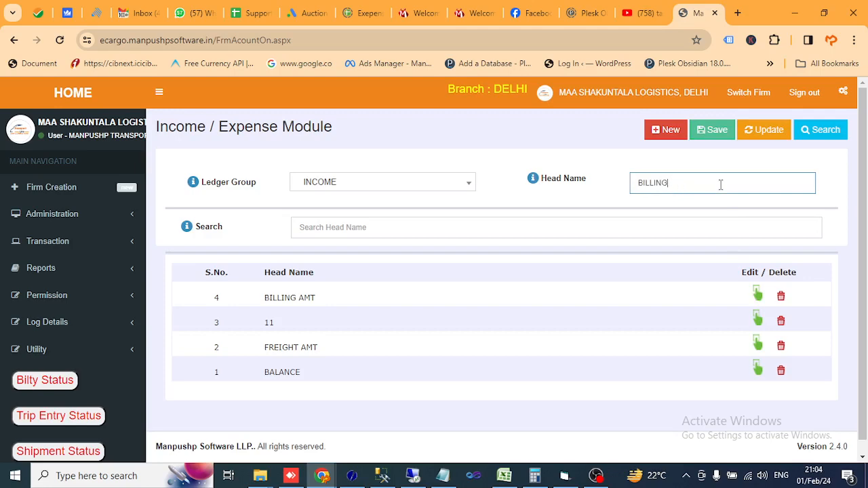
pyautogui.click(770, 130)
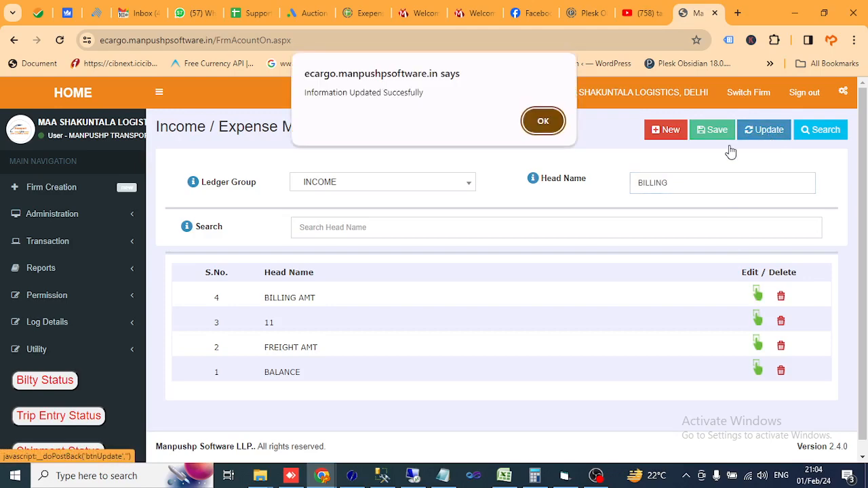
pyautogui.click(543, 121)
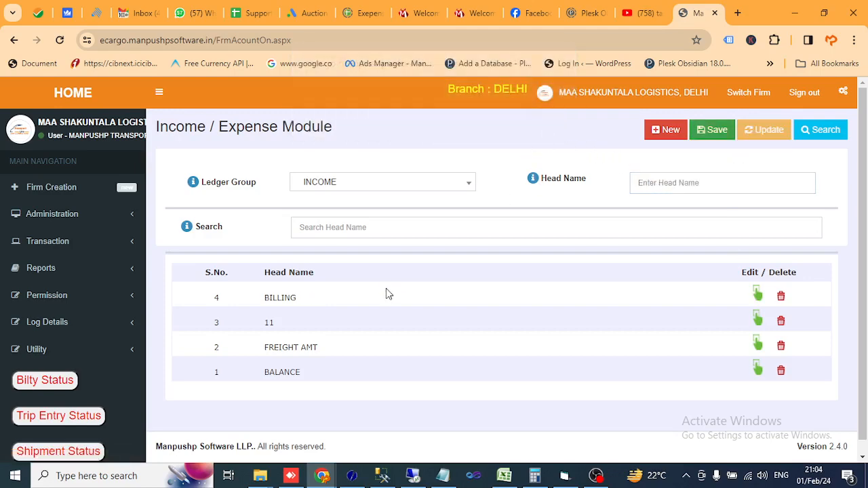
# Step: Try to delete the income head named 11
pyautogui.doubleClick(268, 326)
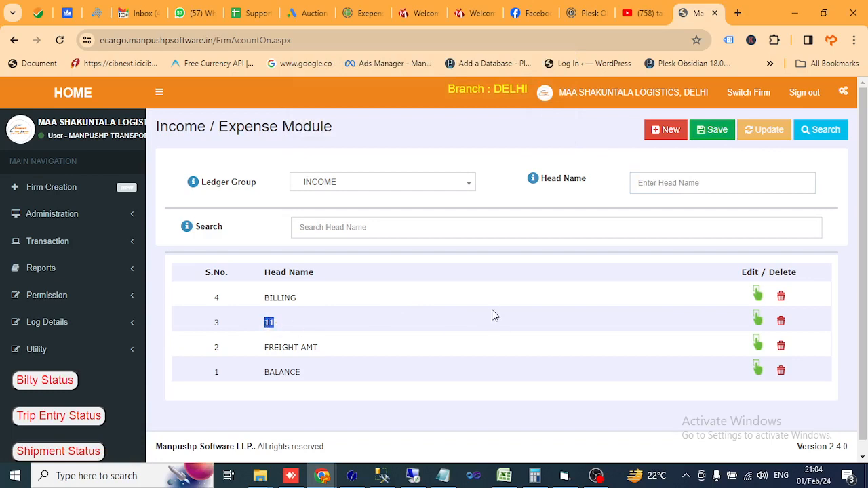
pyautogui.click(330, 326)
pyautogui.click(780, 324)
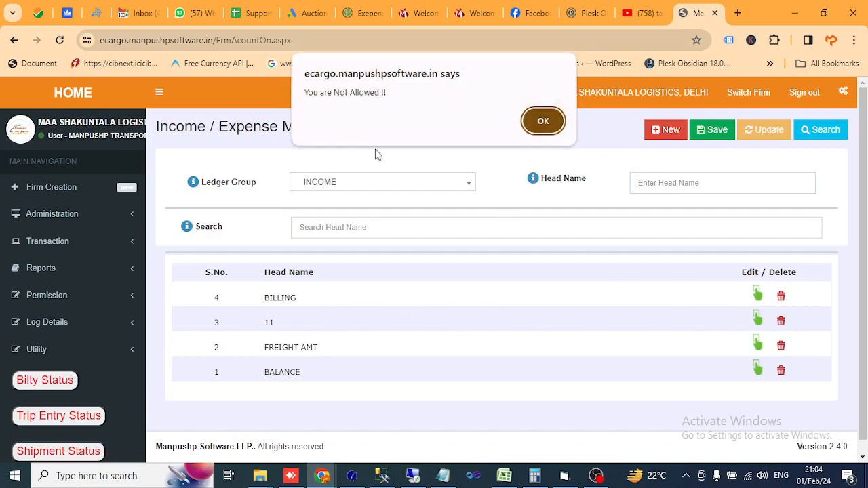
pyautogui.click(544, 121)
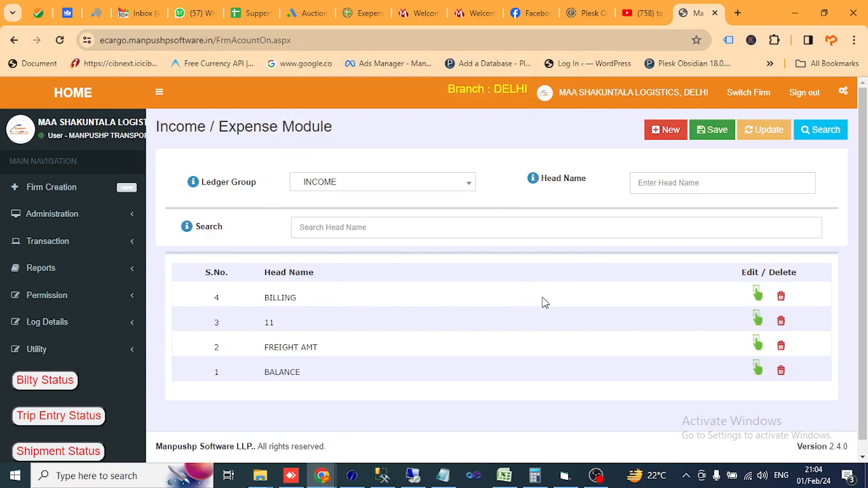
# Step: Open the User Permission module and select MANPUSHP TRANSPORT OF INDIA as the user/admin
pyautogui.click(72, 305)
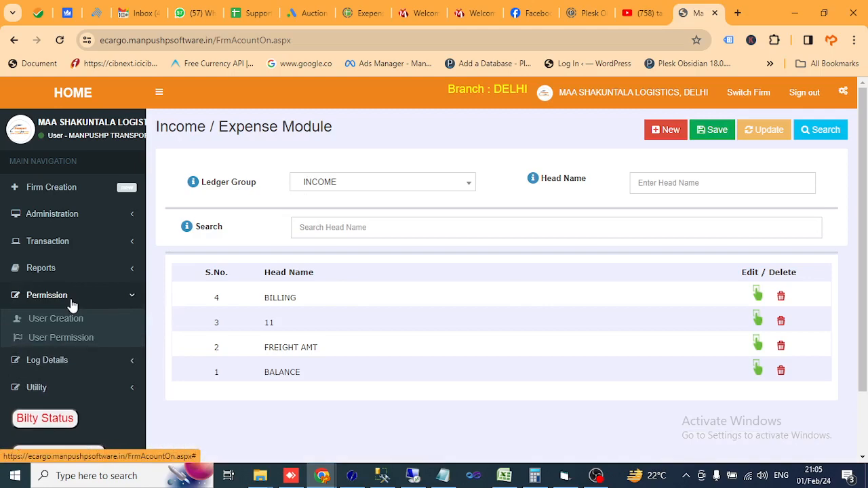
pyautogui.click(76, 343)
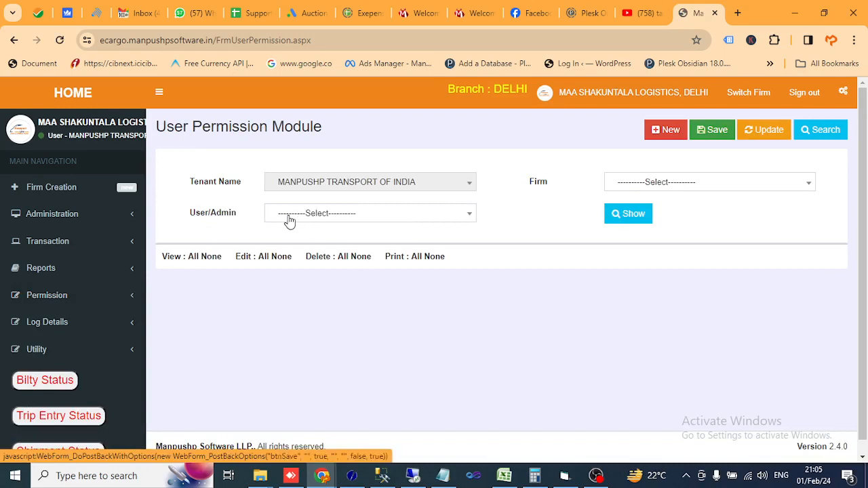
pyautogui.click(312, 220)
pyautogui.write('MAN')
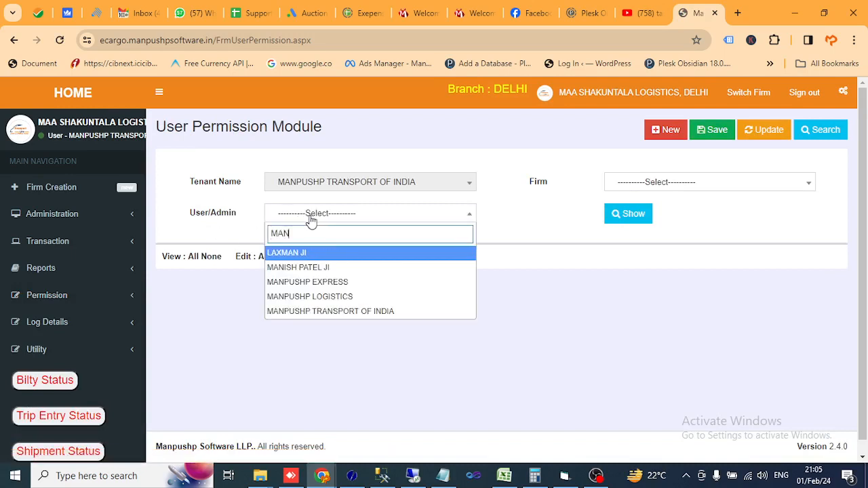
pyautogui.click(332, 312)
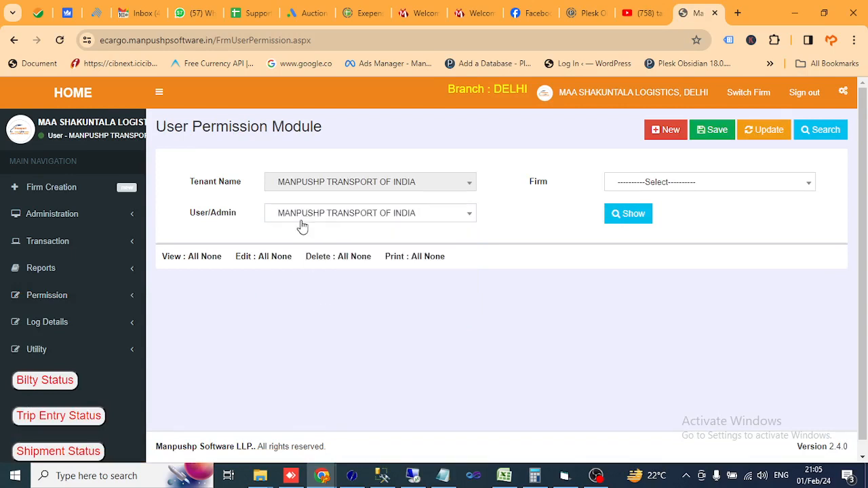
# Step: Select the firm MAA SHAKUNTALA LOGISTICS, DELHI (2023-2024) and show its module permissions
pyautogui.click(673, 185)
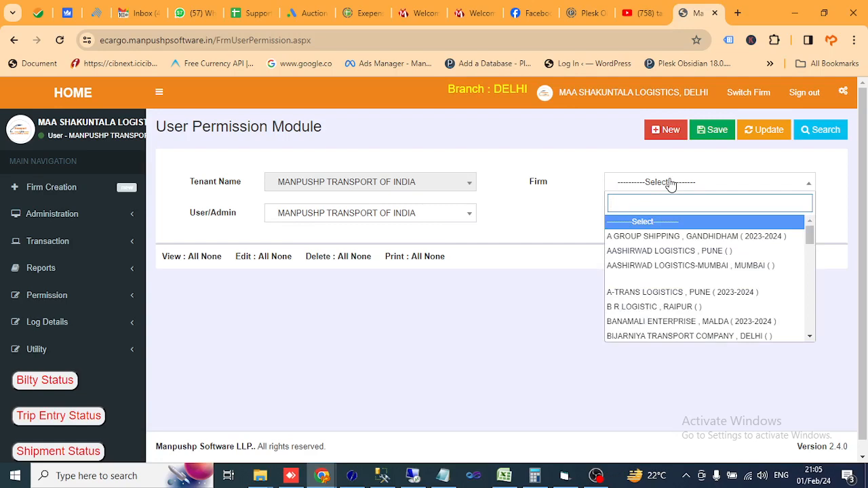
pyautogui.write('MAA')
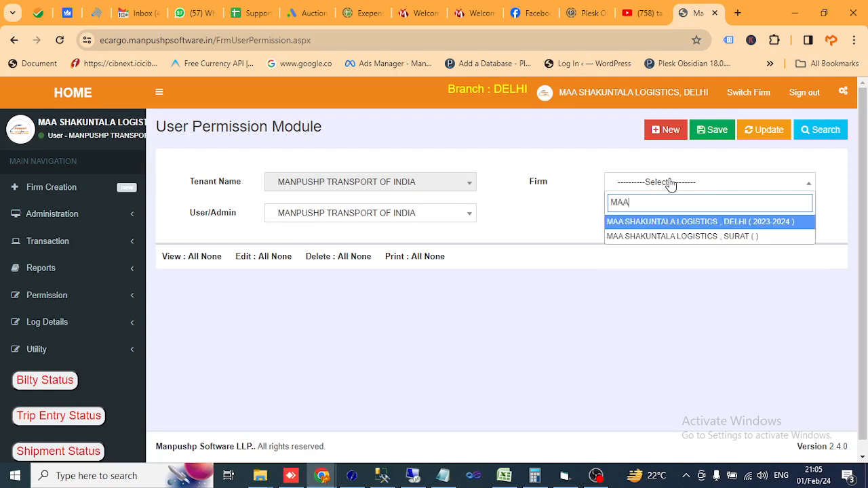
pyautogui.click(675, 222)
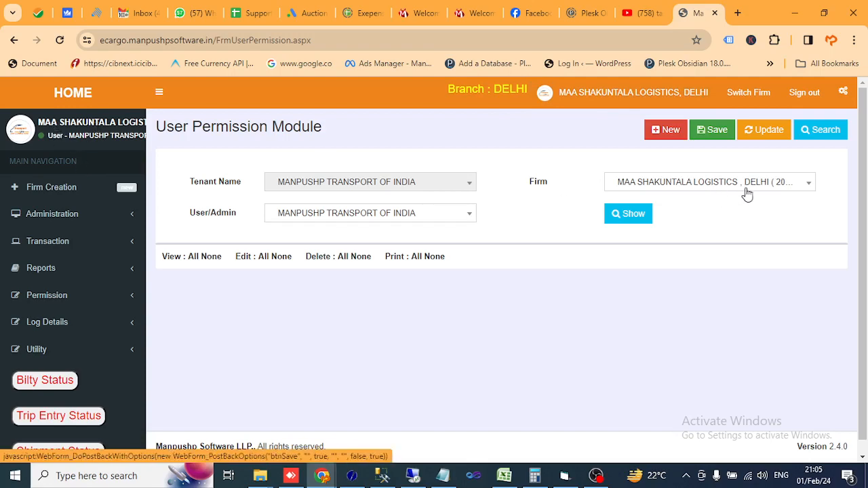
pyautogui.click(637, 216)
# Step: Update the user permissions with Delete allowed for the INCOME & EXPENSE module
pyautogui.scroll(-1, 607, 276)
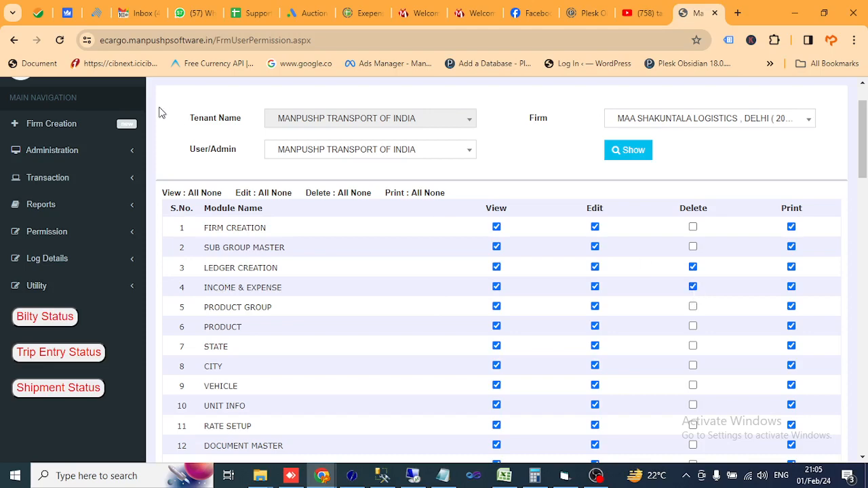
pyautogui.scroll(1, 114, 158)
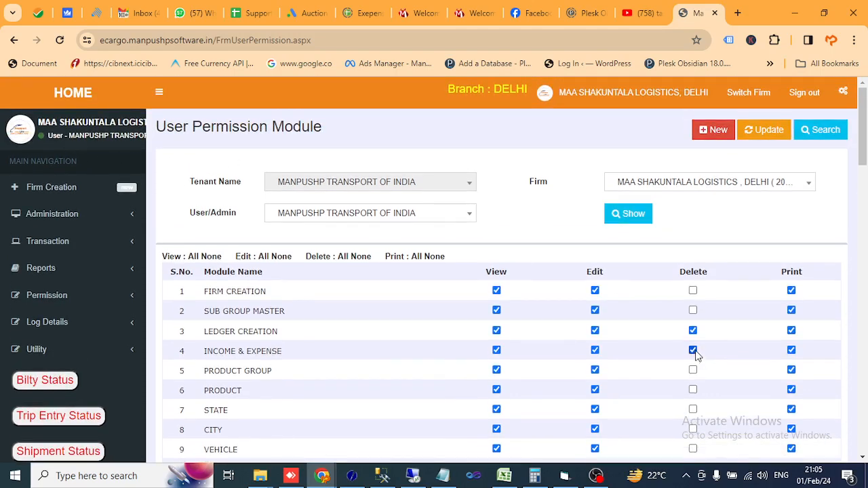
pyautogui.click(770, 133)
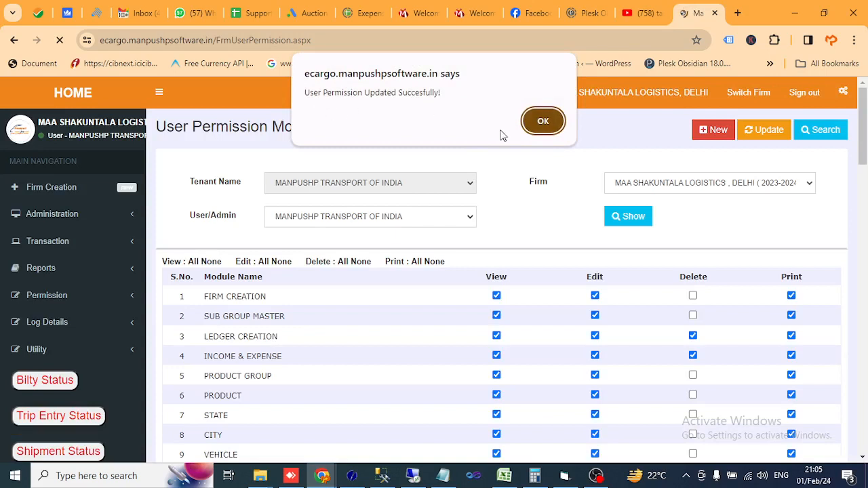
pyautogui.click(547, 124)
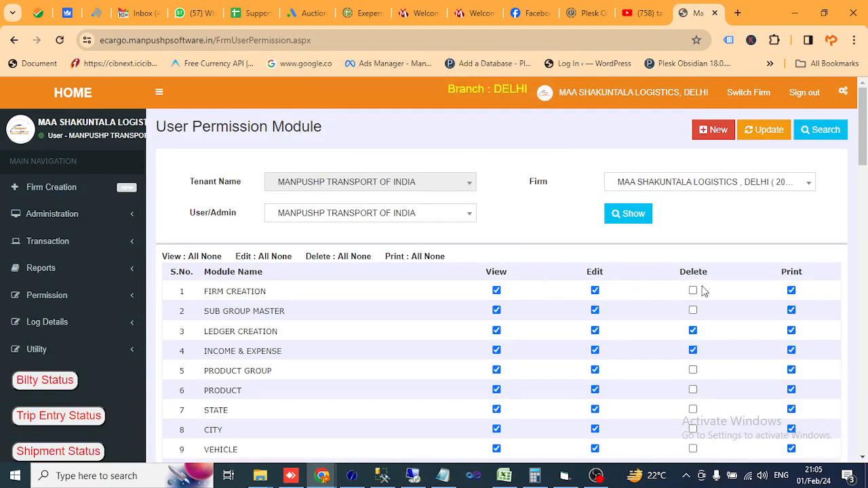
# Step: Sign out of the application and sign back in with the account's user name and password
pyautogui.click(809, 95)
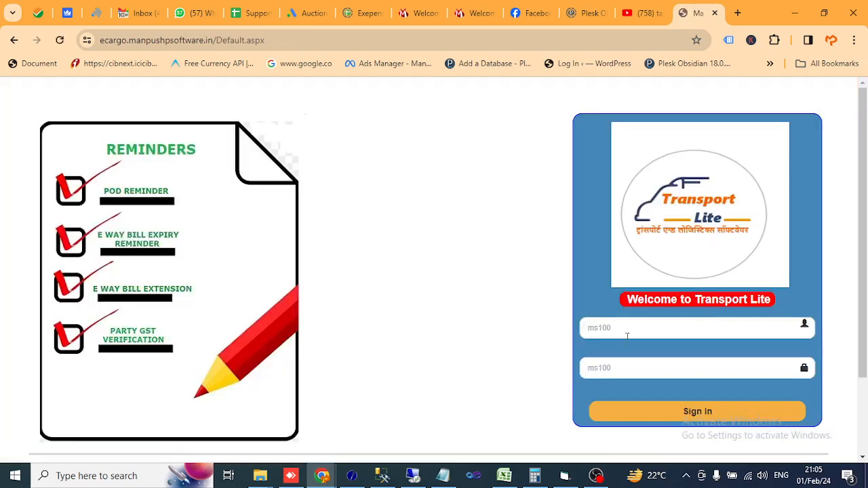
pyautogui.click(627, 335)
pyautogui.write('MS100')
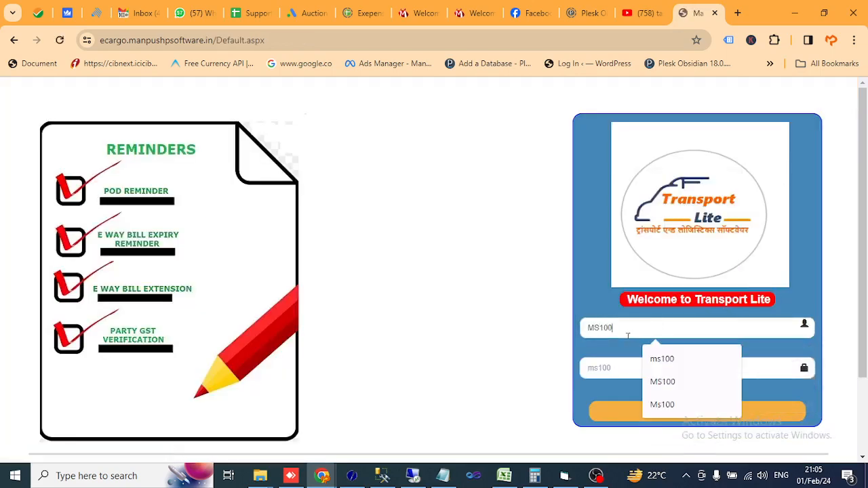
pyautogui.press('Tab')
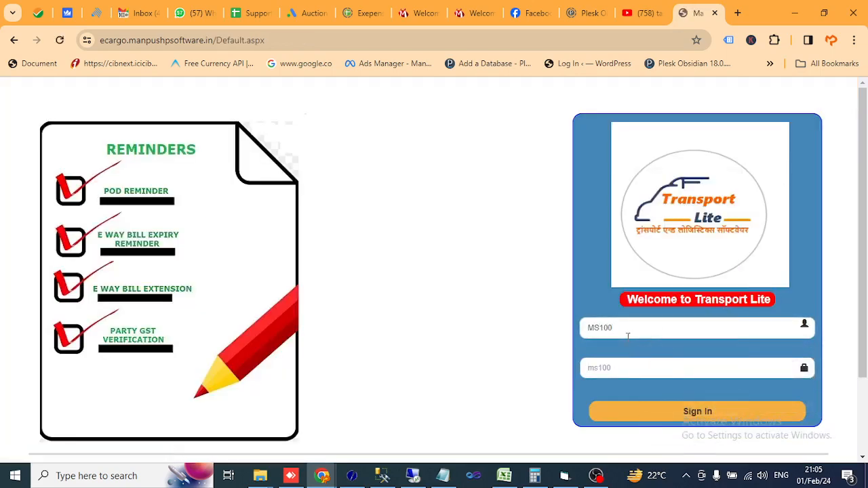
pyautogui.write('m')
pyautogui.press('Return')
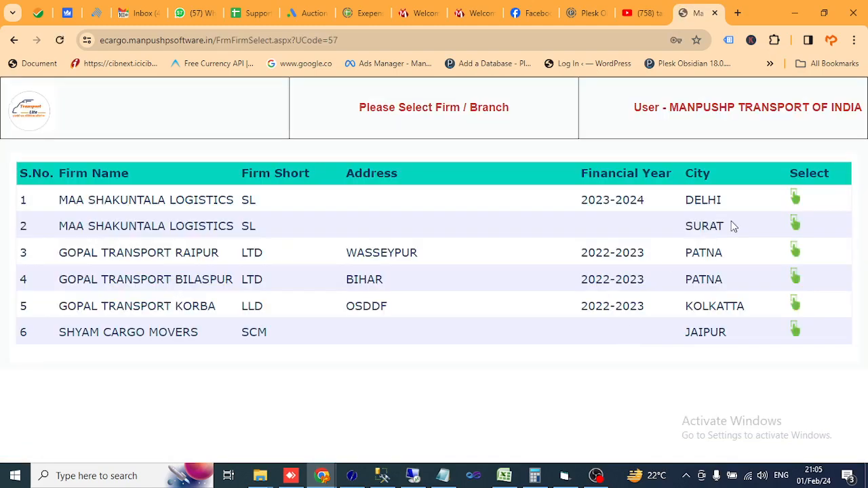
# Step: Select the firm MAA SHAKUNTALA LOGISTICS, DELHI (2023-2024) and open the Income / Expense module
pyautogui.click(796, 200)
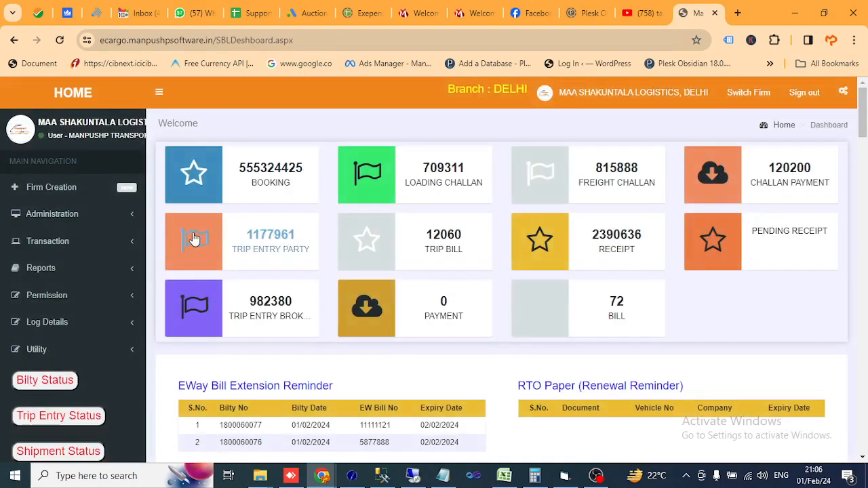
pyautogui.click(65, 216)
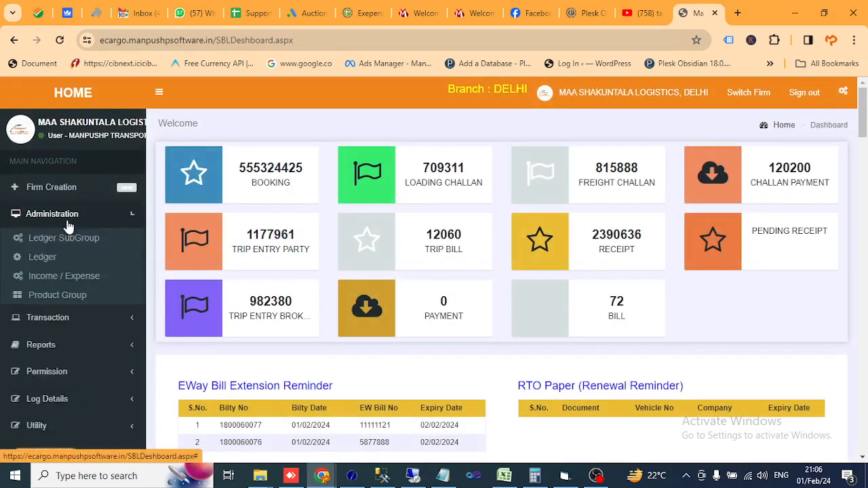
pyautogui.click(67, 280)
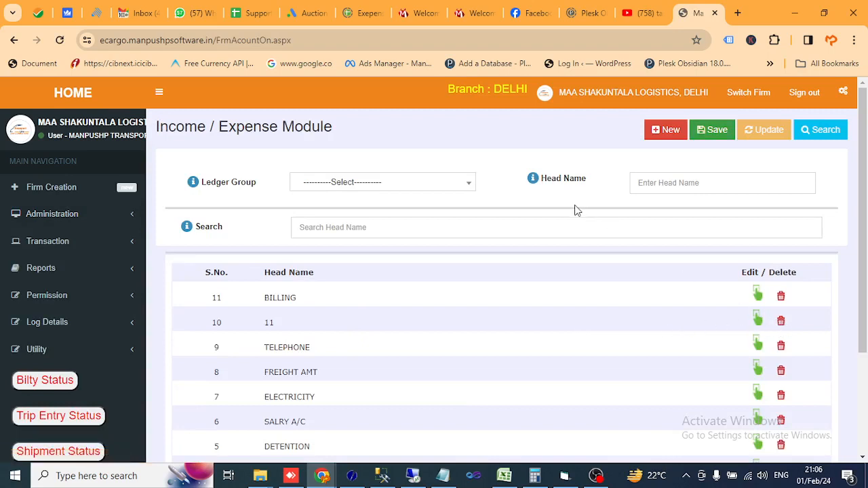
# Step: Delete the income head named 11 from the head list
pyautogui.click(757, 319)
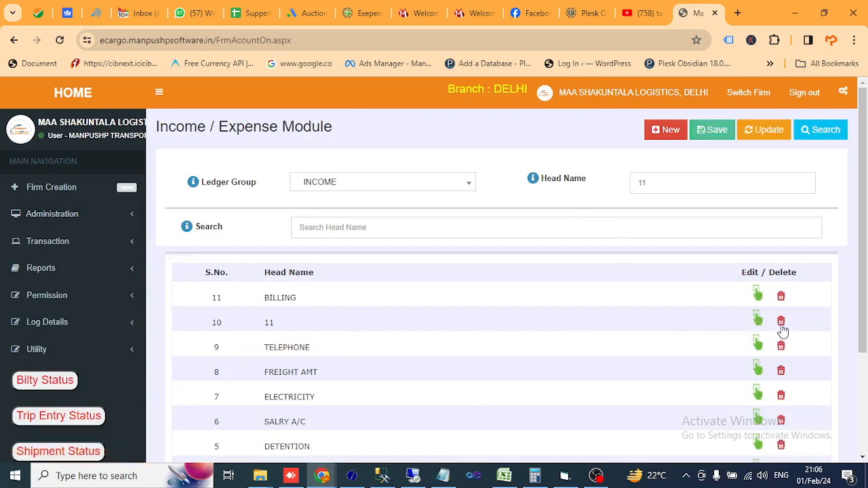
pyautogui.click(783, 328)
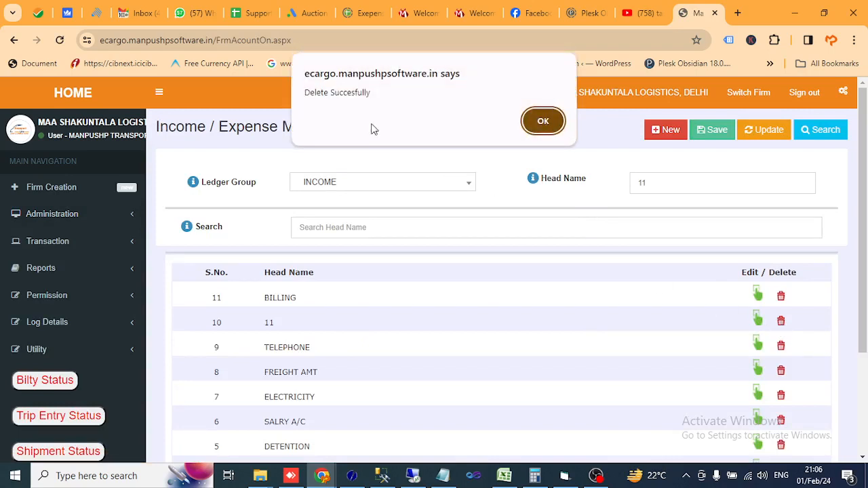
pyautogui.click(544, 123)
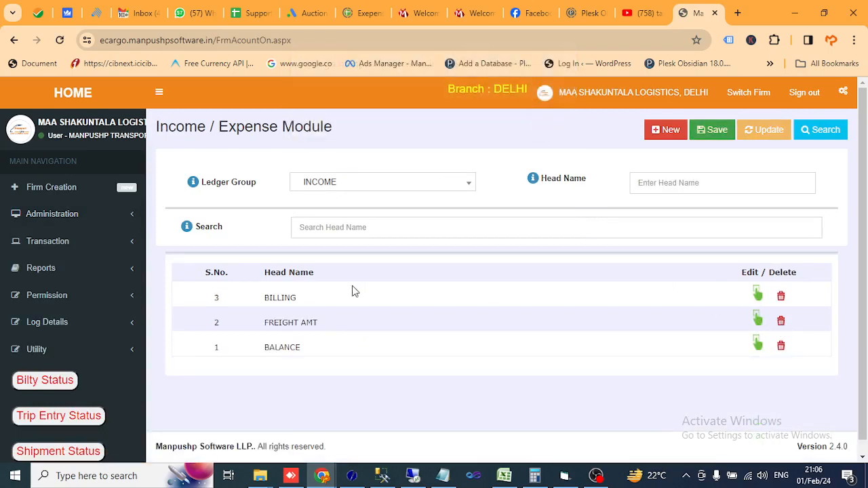
# Step: Rename the income head BILLING as BILLING AMT and update the record
pyautogui.click(759, 299)
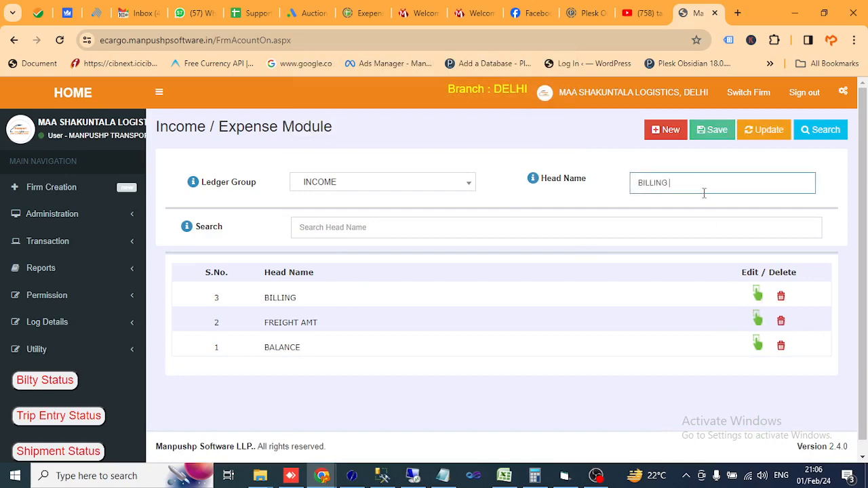
pyautogui.click(766, 137)
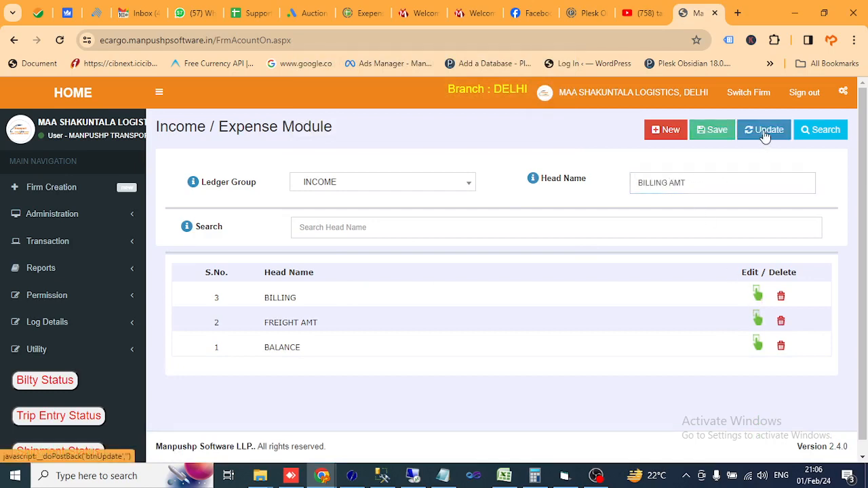
pyautogui.click(543, 120)
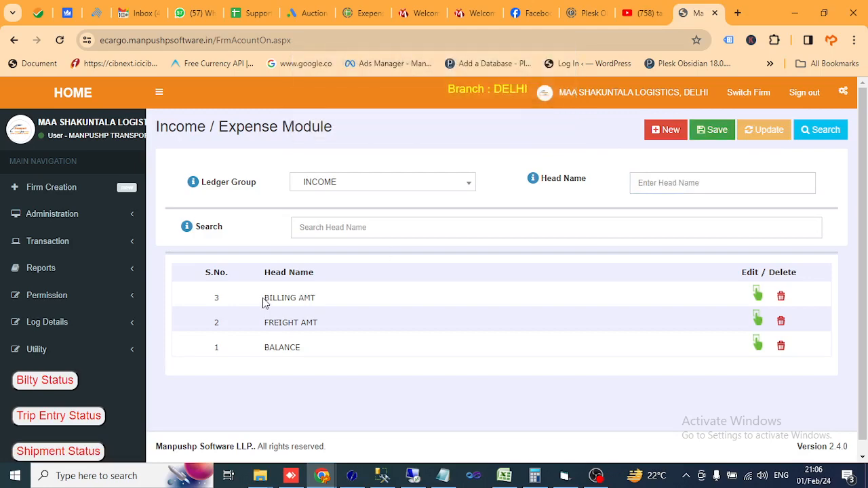
pyautogui.moveTo(264, 299); pyautogui.dragTo(311, 297)
pyautogui.click(371, 302)
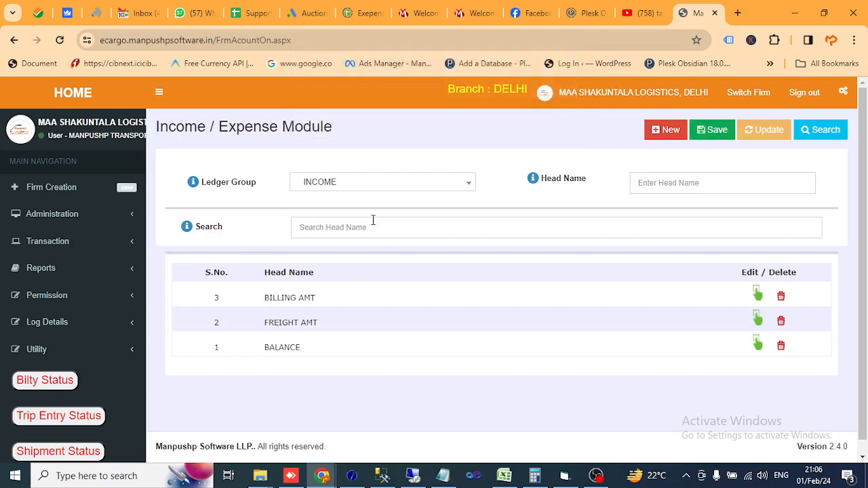
# Step: Choose the EXPENSE ledger group and save a new head named PETROL EXPENSE
pyautogui.click(349, 185)
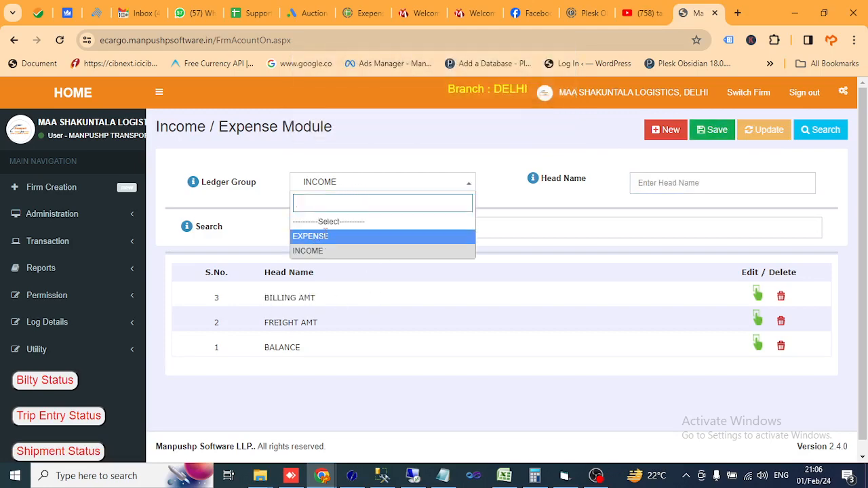
pyautogui.click(325, 236)
pyautogui.scroll(-2, 342, 326)
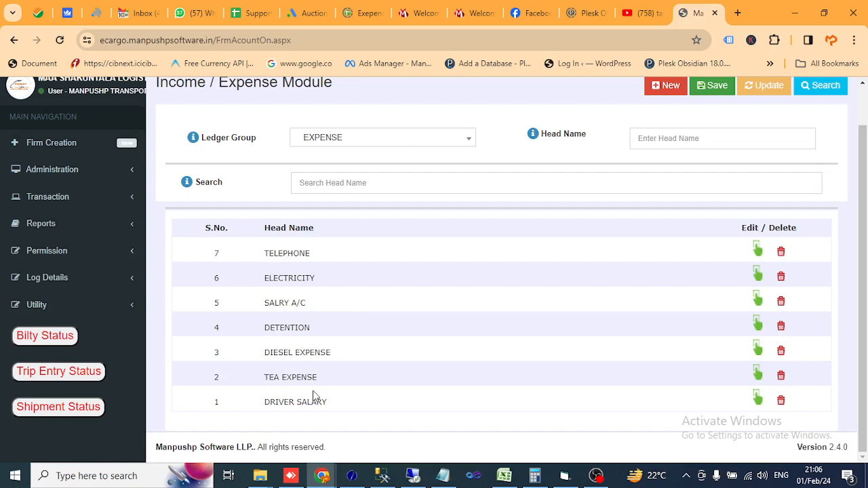
pyautogui.click(660, 144)
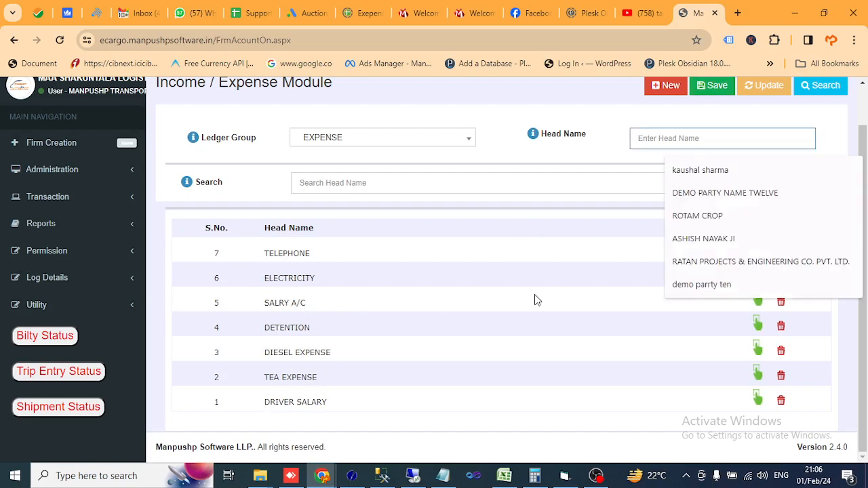
pyautogui.write('PETROL EXPENSE')
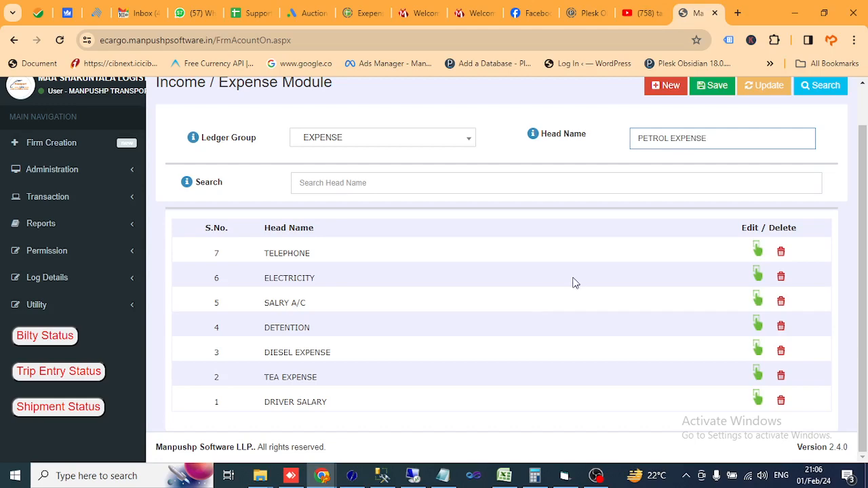
pyautogui.scroll(1, 570, 279)
pyautogui.click(713, 130)
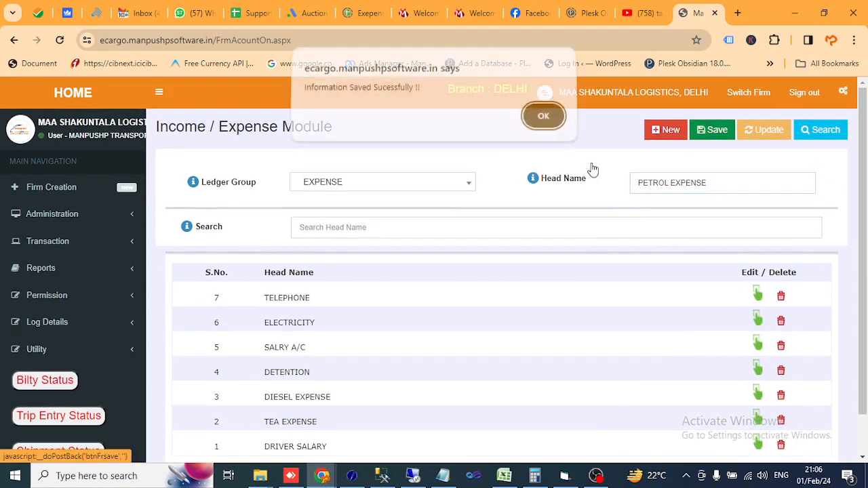
pyautogui.click(544, 122)
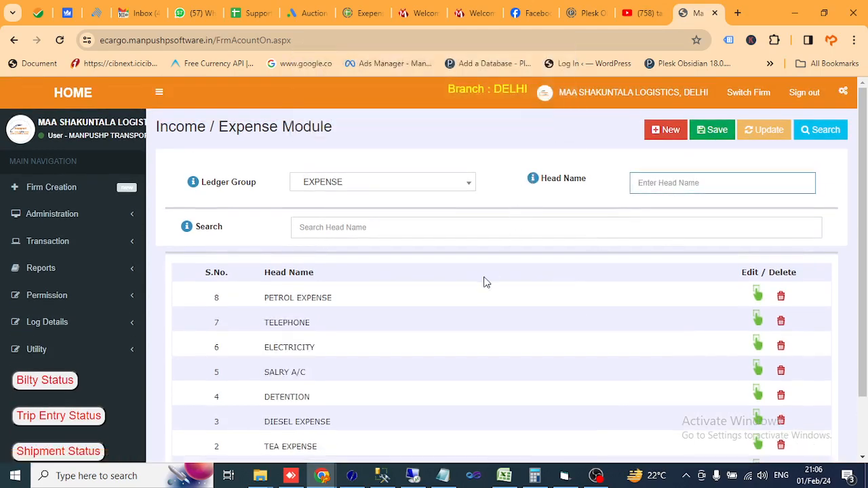
# Step: Save another head named MOBILE BILL in the EXPENSE ledger group
pyautogui.click(656, 182)
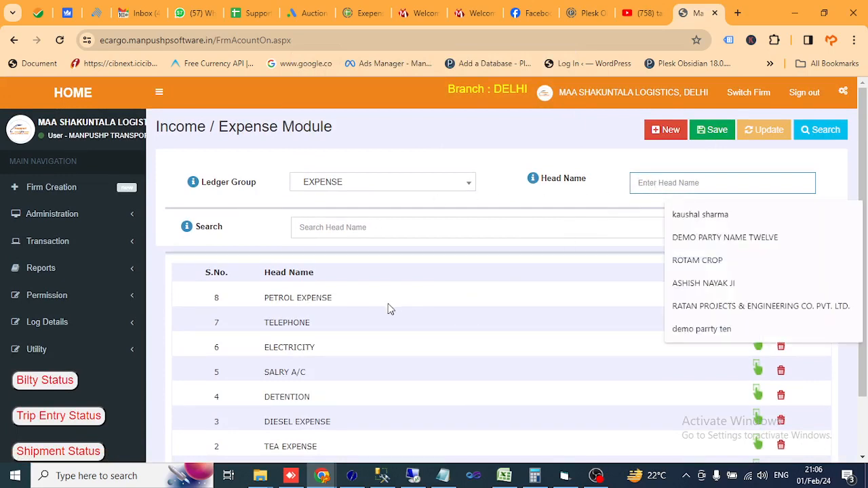
pyautogui.write('MOBIL')
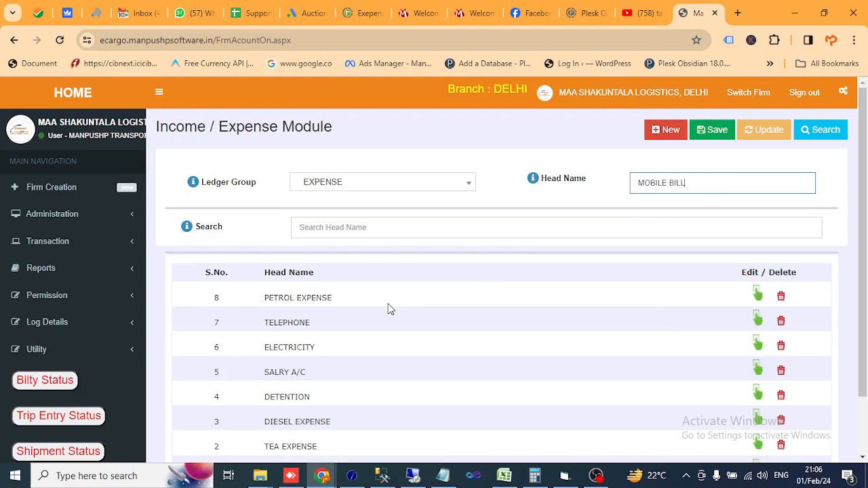
pyautogui.write('E BILL')
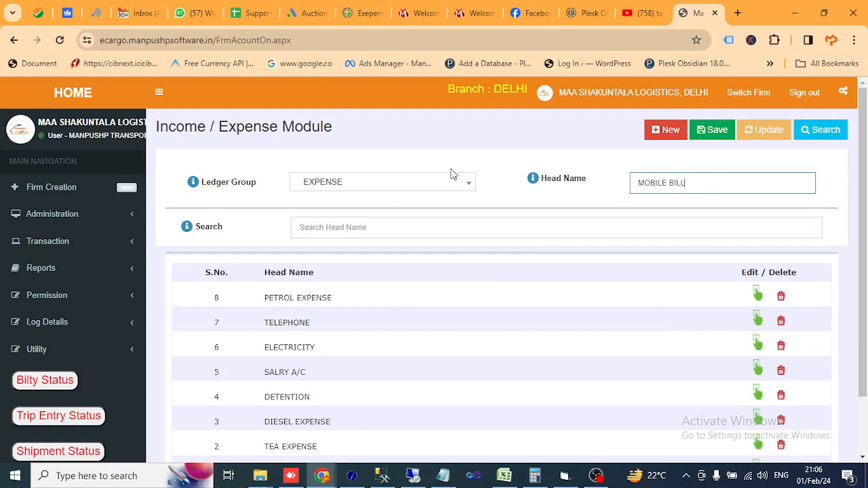
pyautogui.click(716, 133)
pyautogui.click(545, 120)
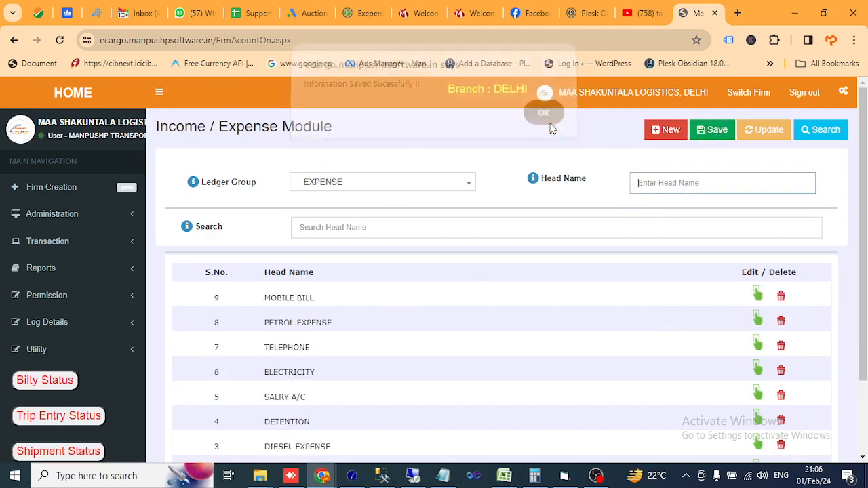
# Step: Rename the expense head MOBILE BILL as MOBILE EXPENSES and update the record
pyautogui.click(758, 297)
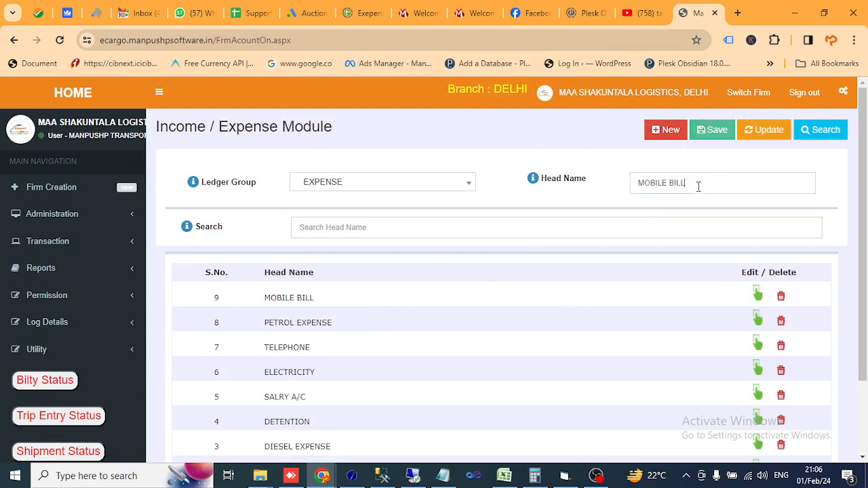
pyautogui.click(727, 190)
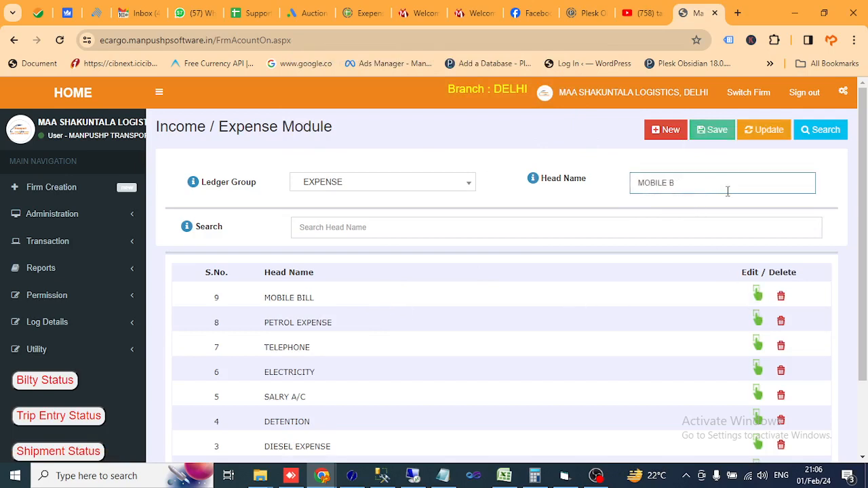
pyautogui.write('EXPENSES')
pyautogui.click(758, 131)
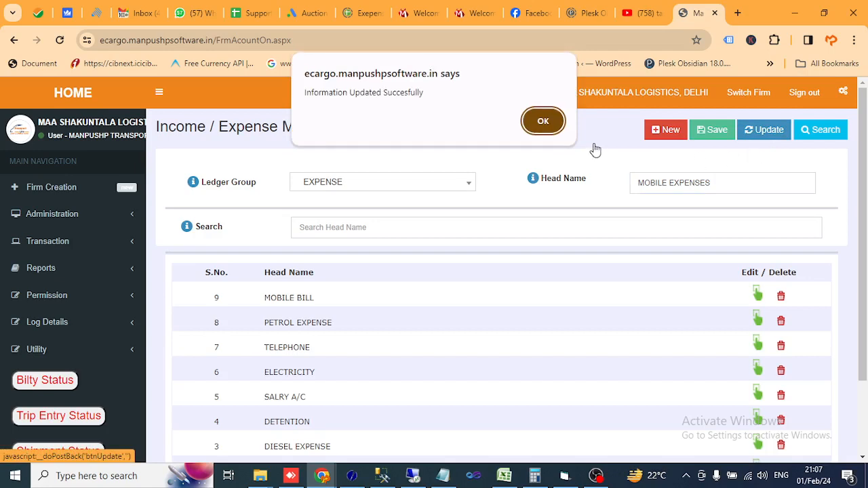
pyautogui.click(556, 129)
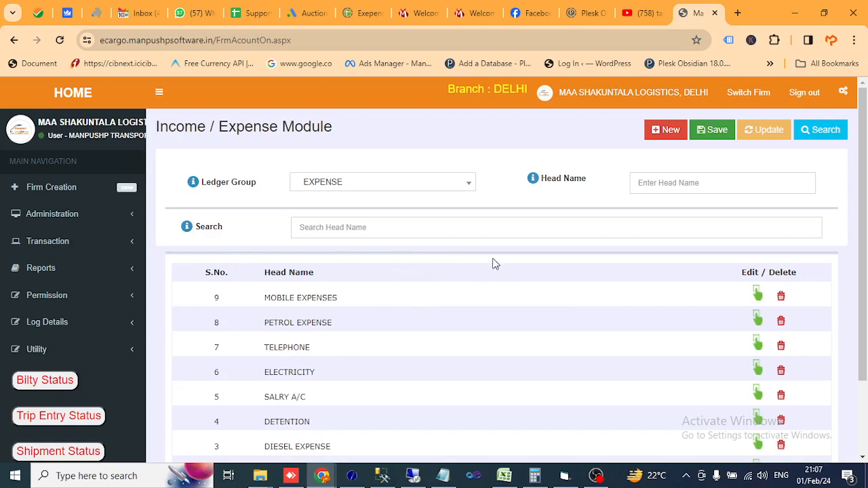
# Step: Sign out of the application
pyautogui.click(804, 99)
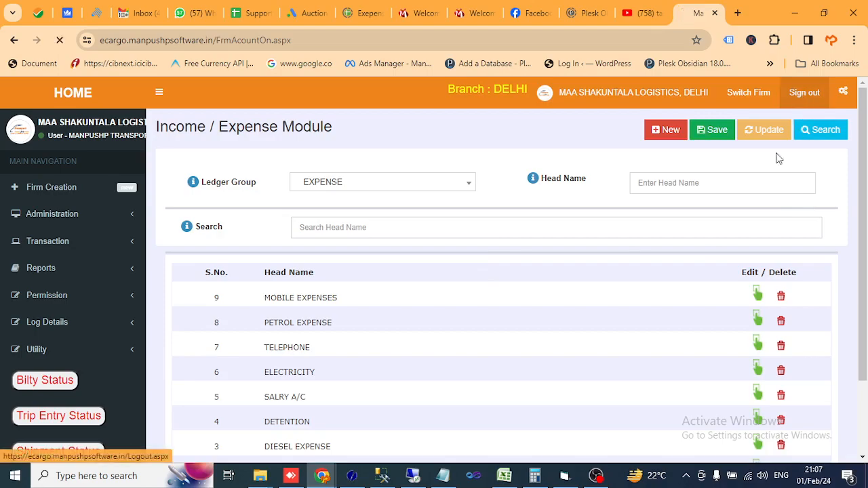